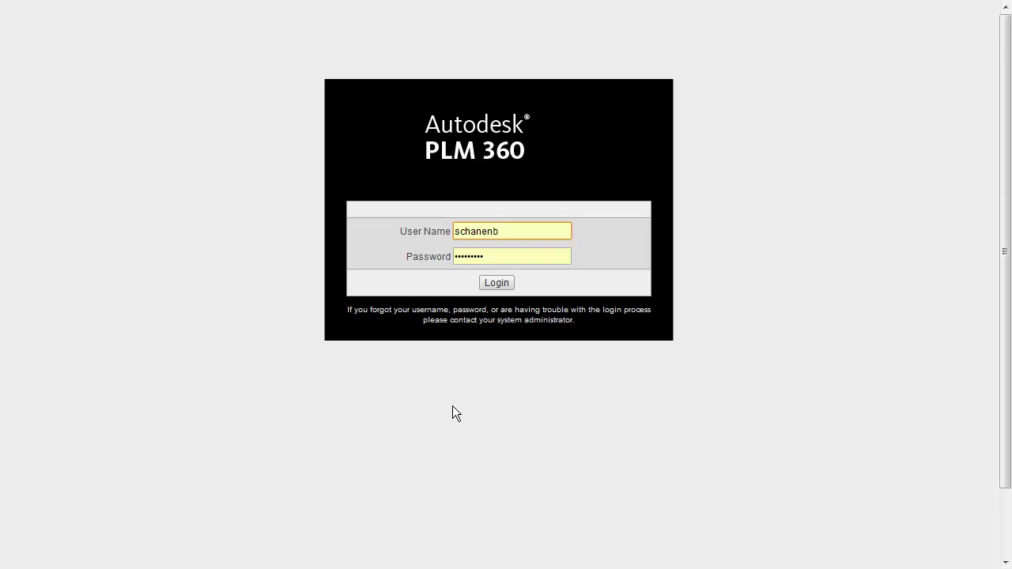
# Log in with the saved account user name and password.
pyautogui.moveTo(515, 228); pyautogui.dragTo(445, 227)
pyautogui.click(517, 232)
pyautogui.press('Down')
pyautogui.press('Return')
pyautogui.click(504, 283)
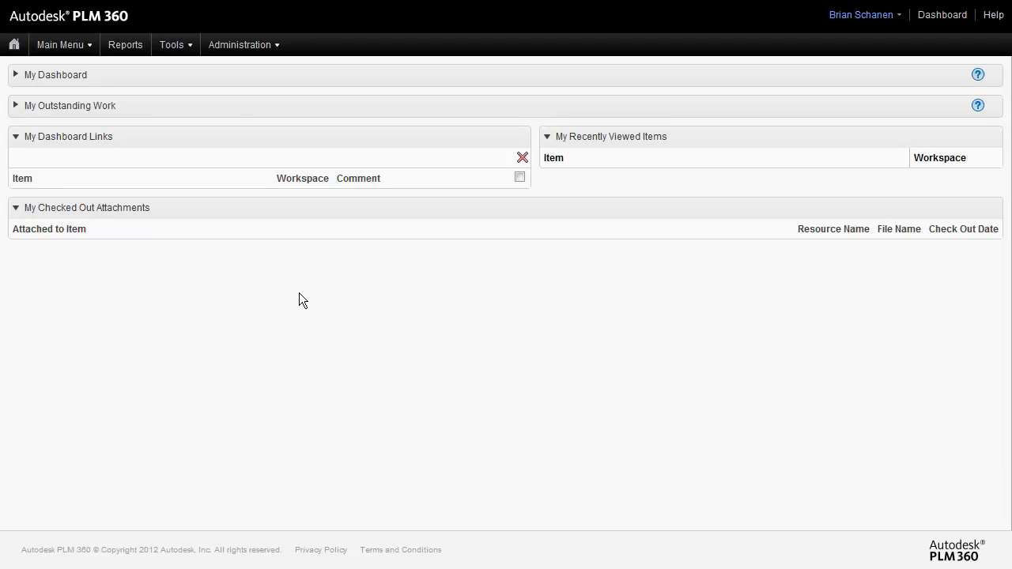
# Open the Users Groups Roles administration page.
pyautogui.click(242, 48)
pyautogui.click(245, 45)
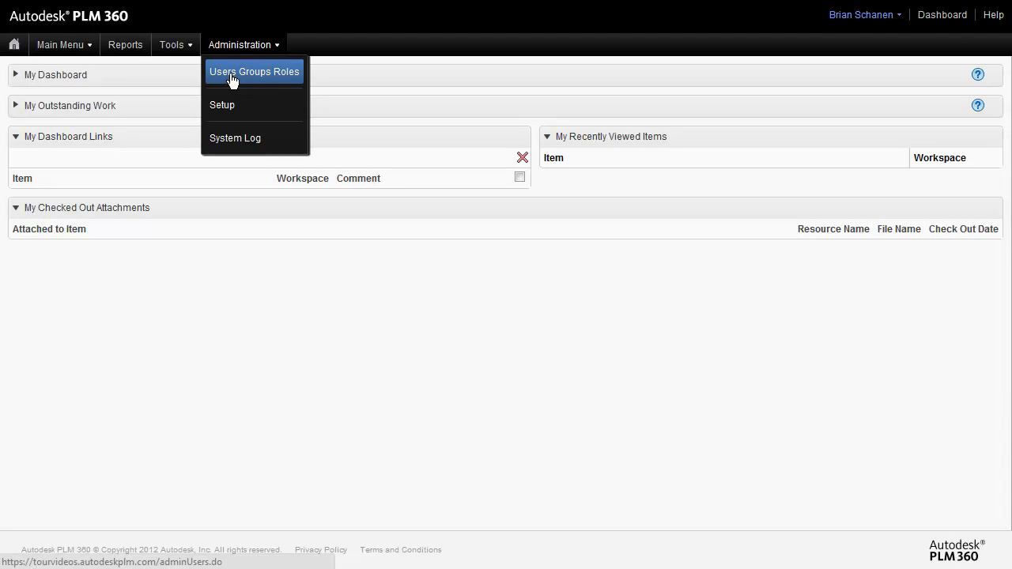
pyautogui.click(293, 78)
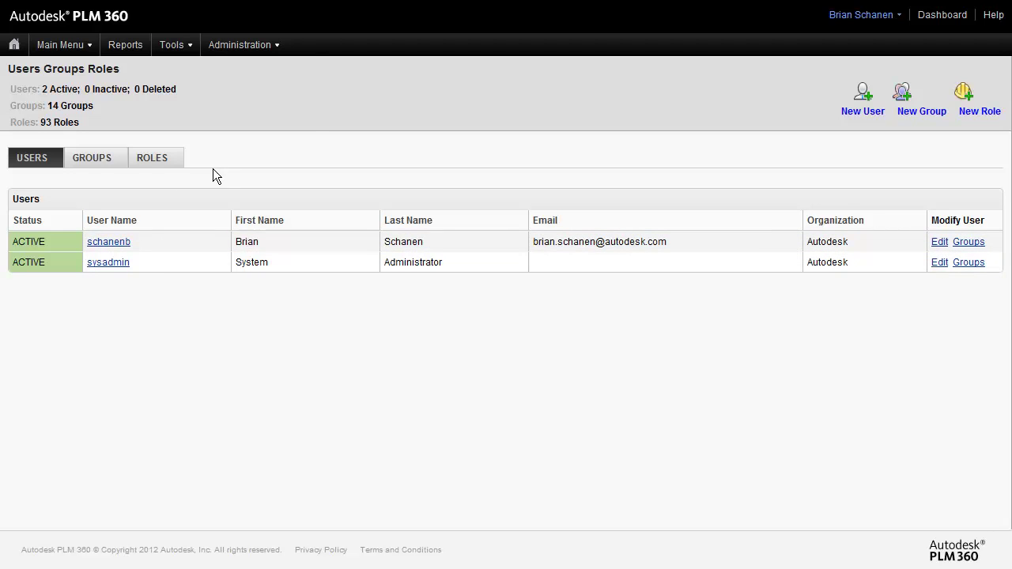
# Examine the list of groups and the available workspace categories, and return to the list of users.
pyautogui.click(95, 164)
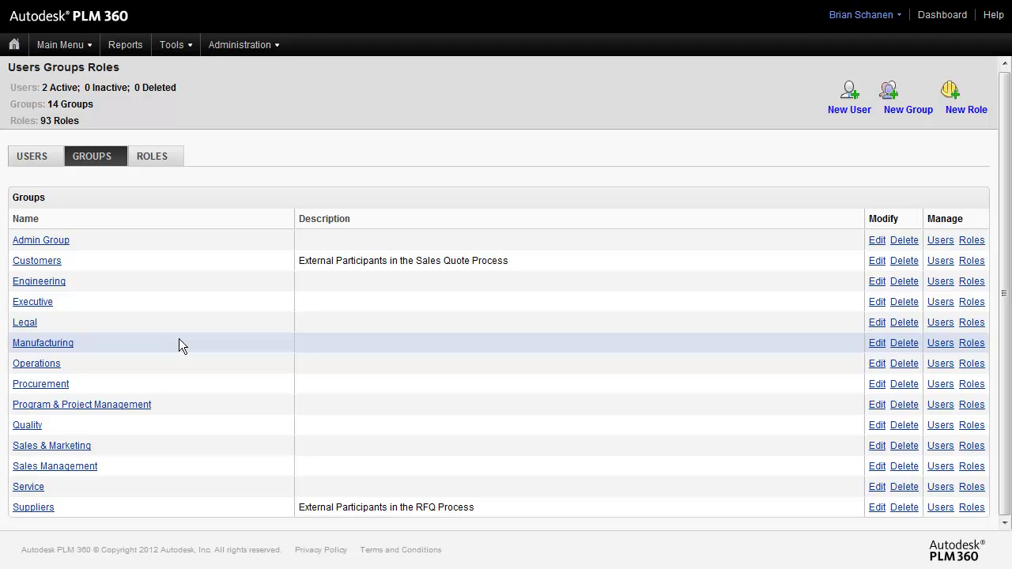
pyautogui.click(55, 45)
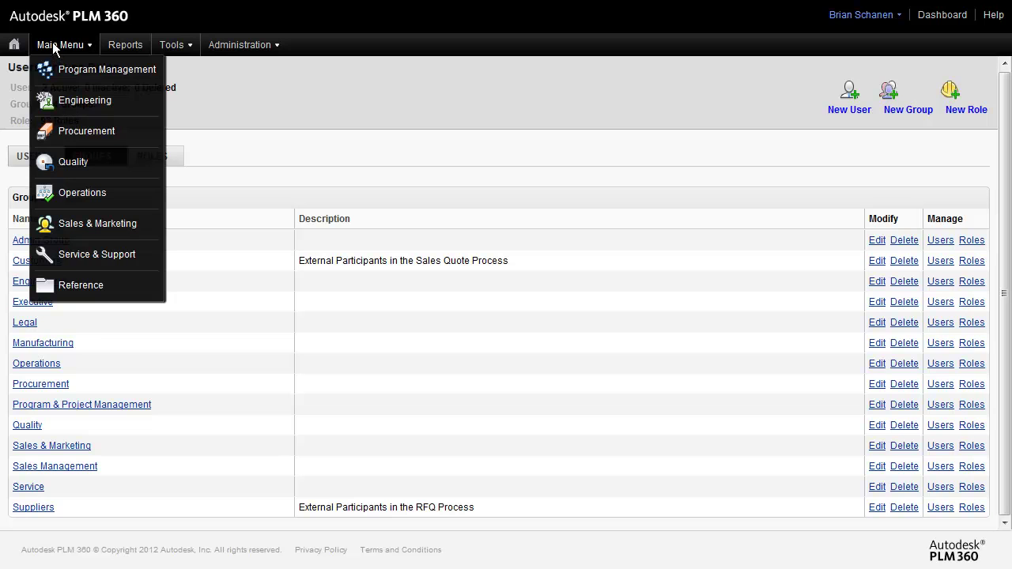
pyautogui.moveTo(57, 68)
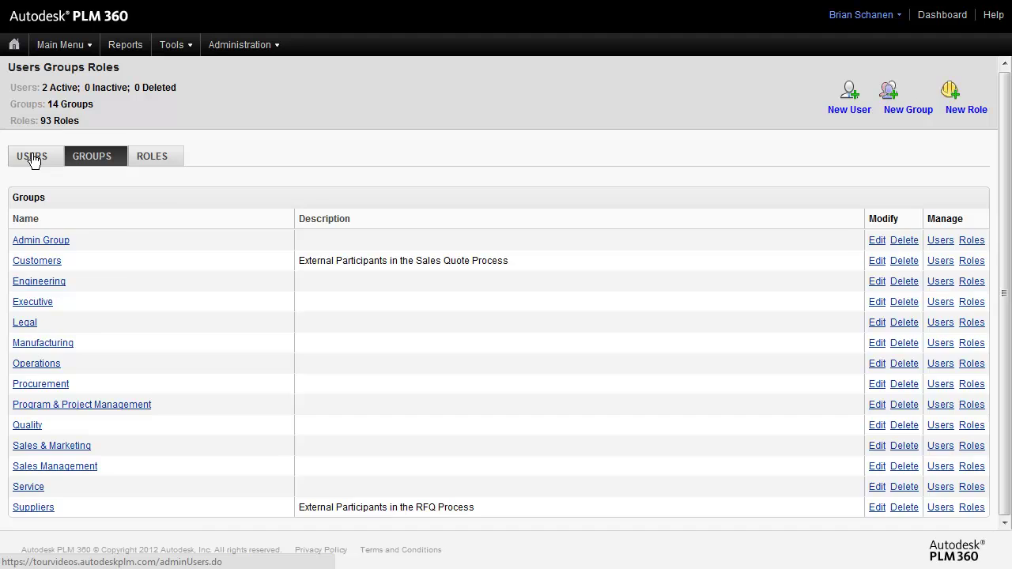
pyautogui.click(32, 158)
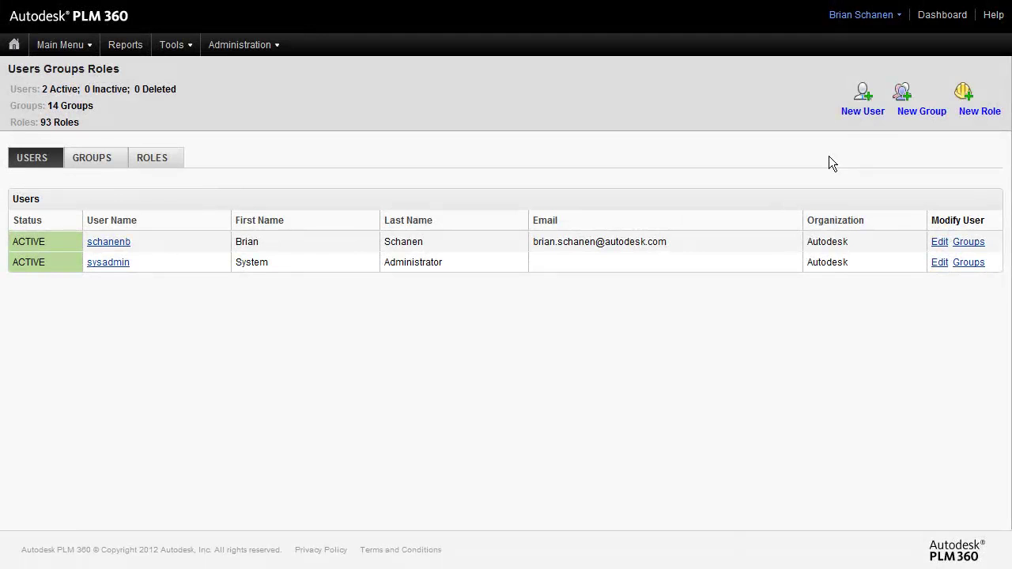
# Start creating a new user and replace the prefilled user name with engineering.
pyautogui.click(873, 113)
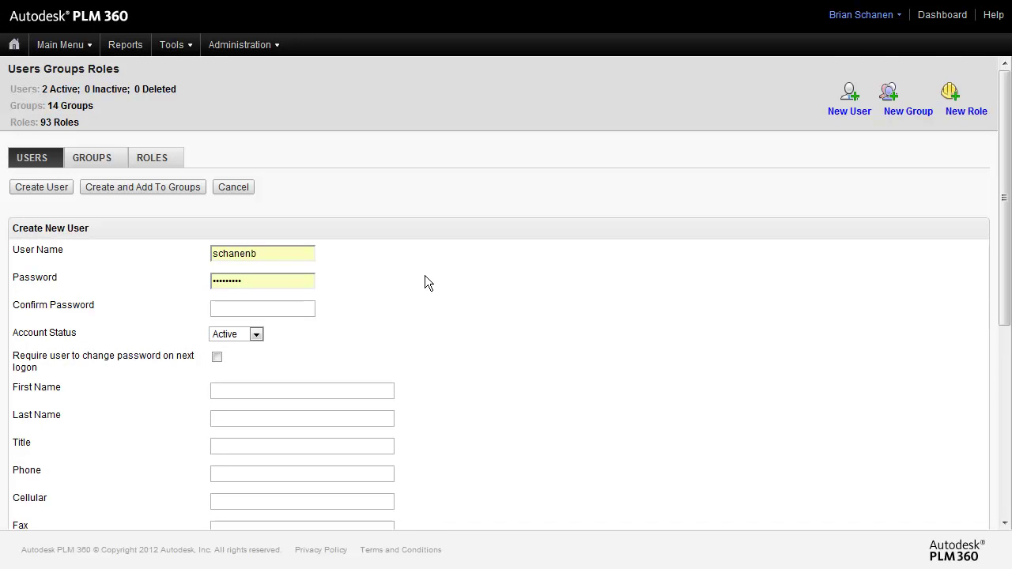
pyautogui.scroll(-1, 425, 277)
pyautogui.scroll(-1, 425, 283)
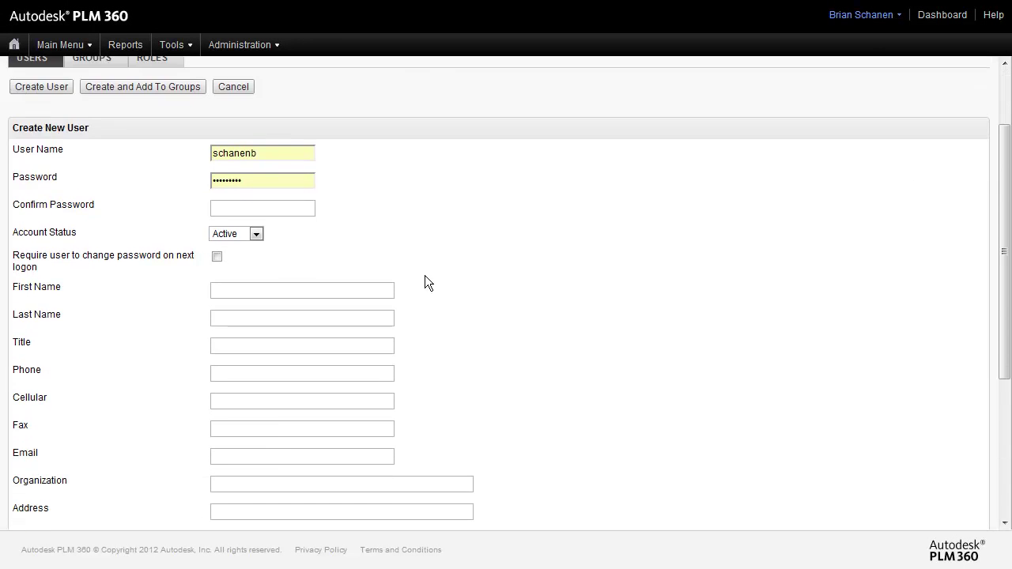
pyautogui.click(295, 152)
pyautogui.click(291, 182)
pyautogui.click(296, 153)
pyautogui.doubleClick(295, 154)
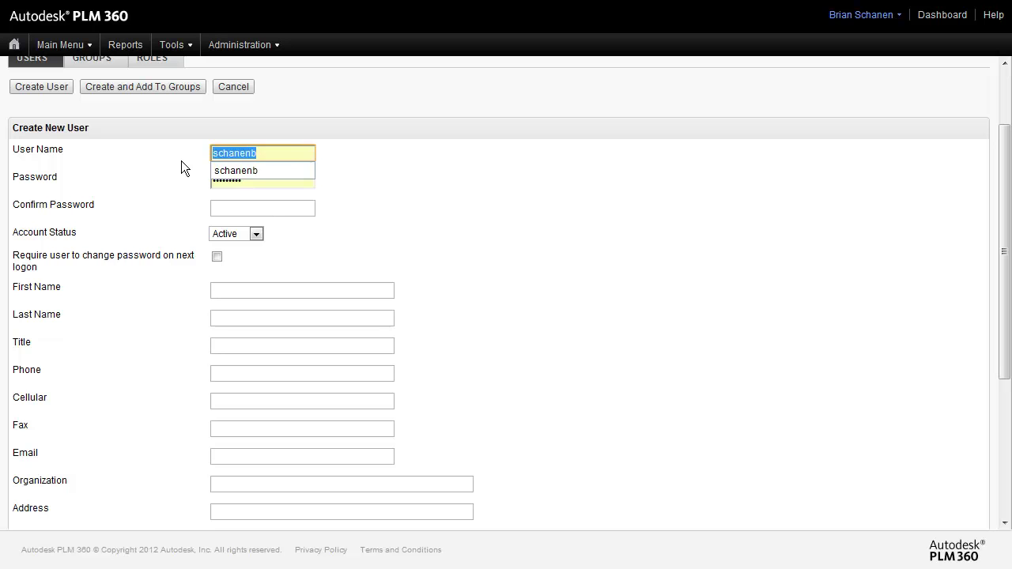
pyautogui.press('BackSpace')
pyautogui.write('engineering')
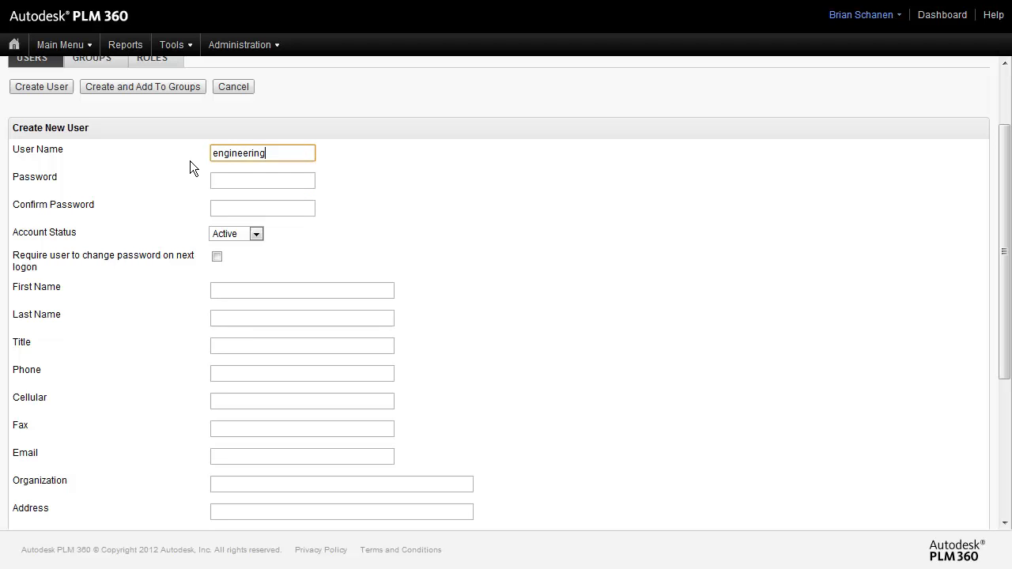
# Enter and confirm the new user's password, and require the user to change it on next logon.
pyautogui.click(275, 178)
pyautogui.write('*********')
pyautogui.press('Tab')
pyautogui.write('*********')
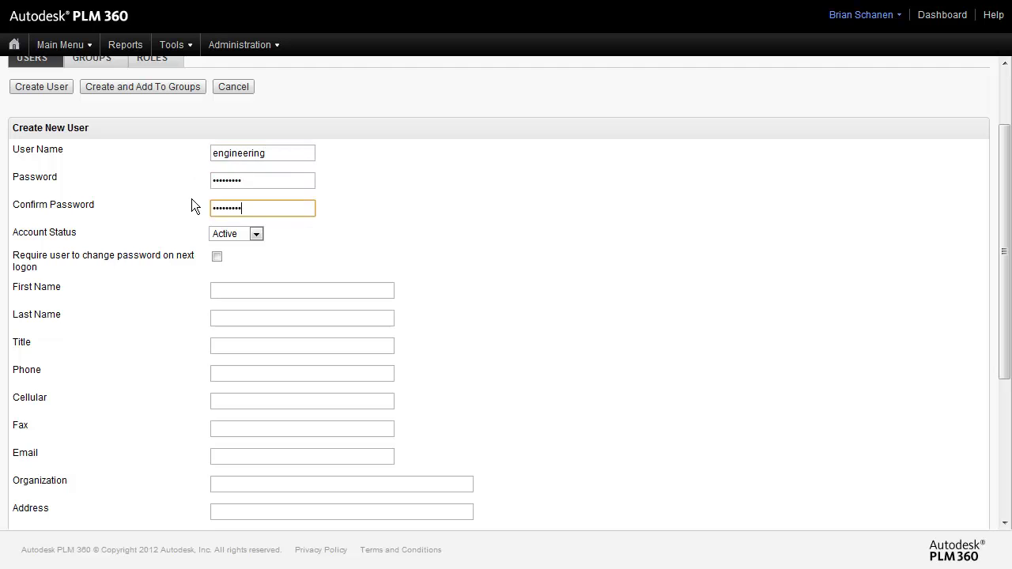
pyautogui.click(263, 181)
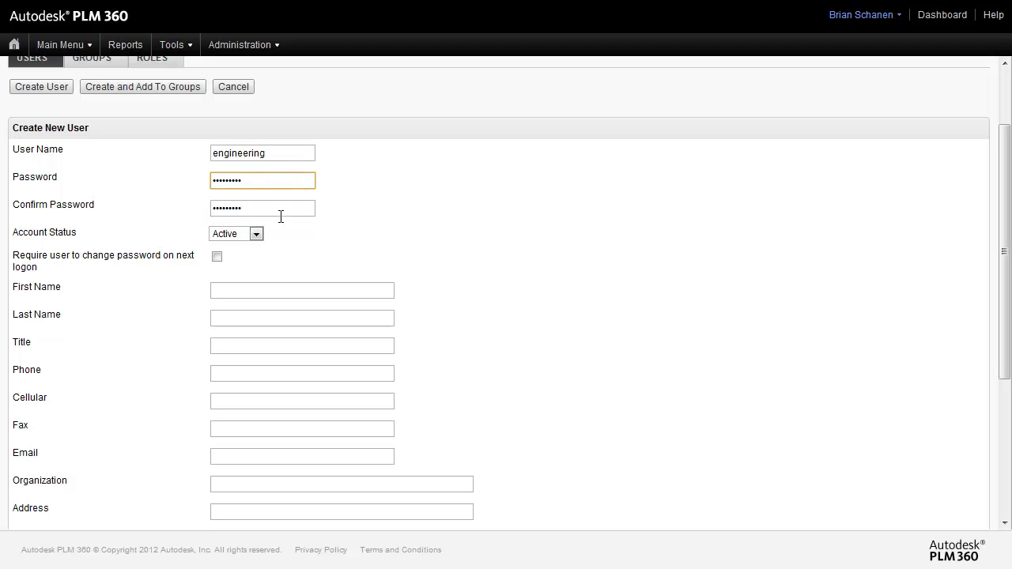
pyautogui.click(271, 207)
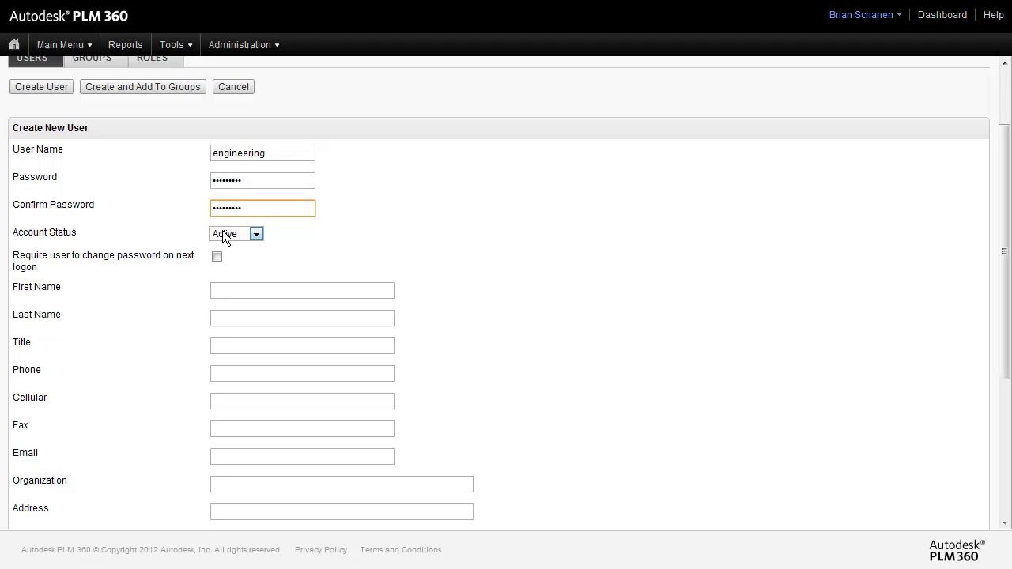
pyautogui.click(217, 257)
# Fill in the new user's first name, last name and e-mail, and set the organization to Autodesk.
pyautogui.click(242, 292)
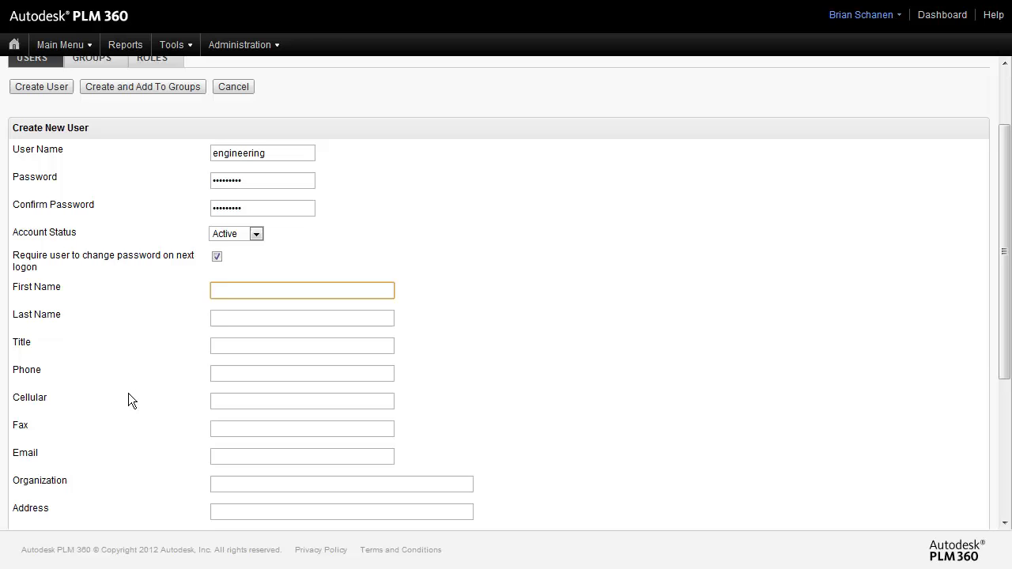
pyautogui.scroll(-1, 128, 399)
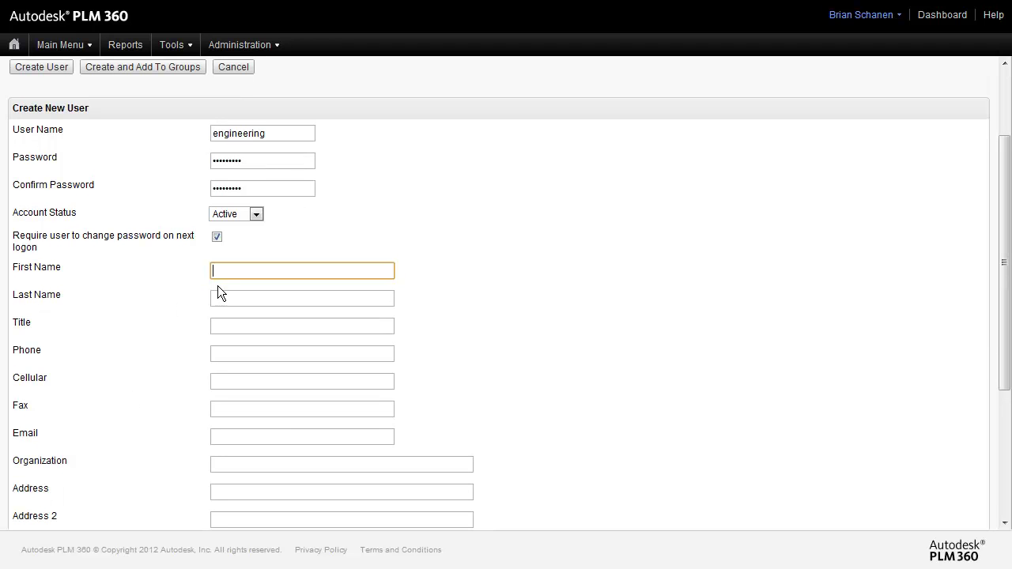
pyautogui.click(250, 299)
pyautogui.click(244, 268)
pyautogui.click(245, 299)
pyautogui.click(238, 435)
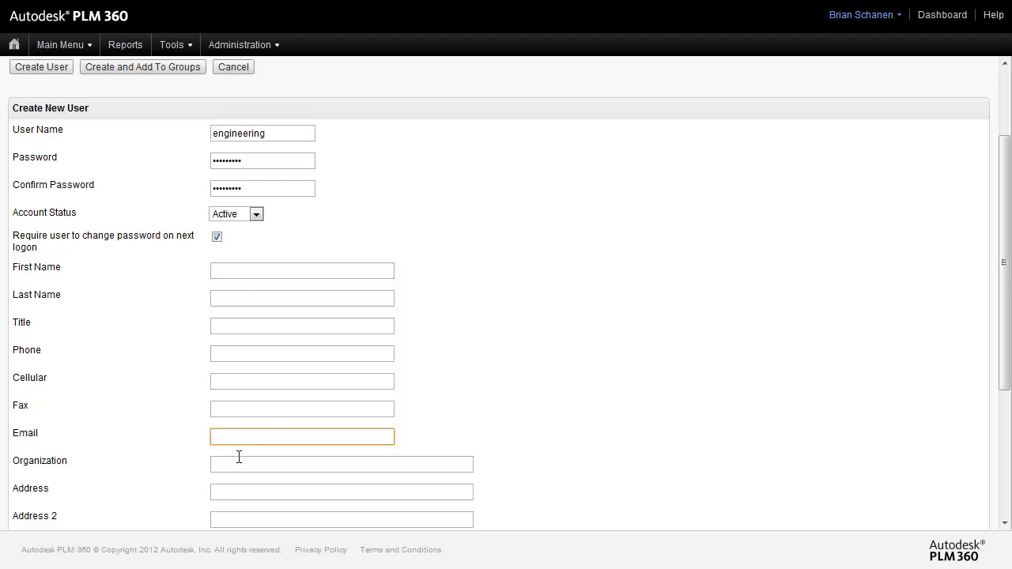
pyautogui.click(240, 465)
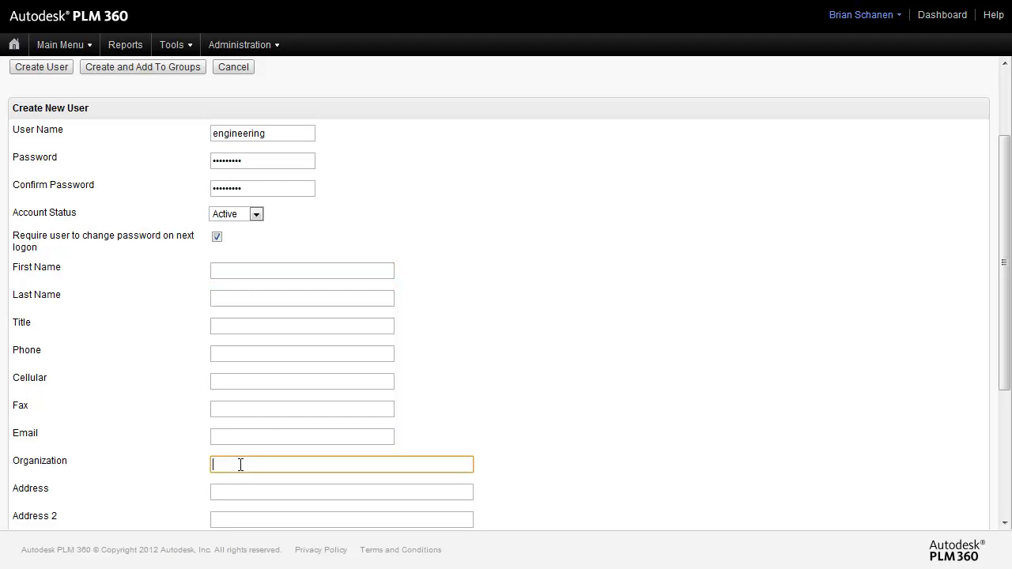
pyautogui.click(249, 273)
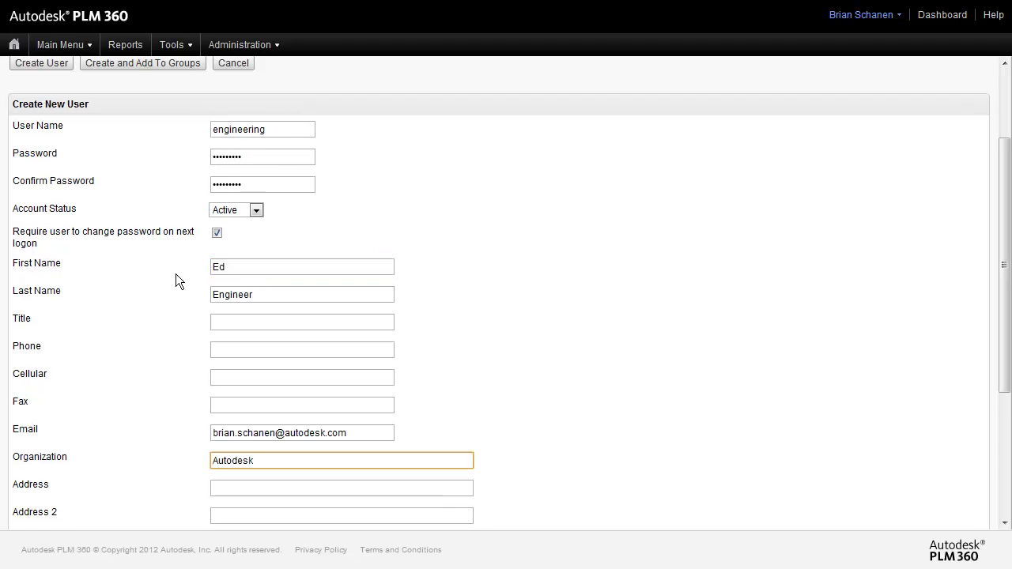
pyautogui.click(183, 301)
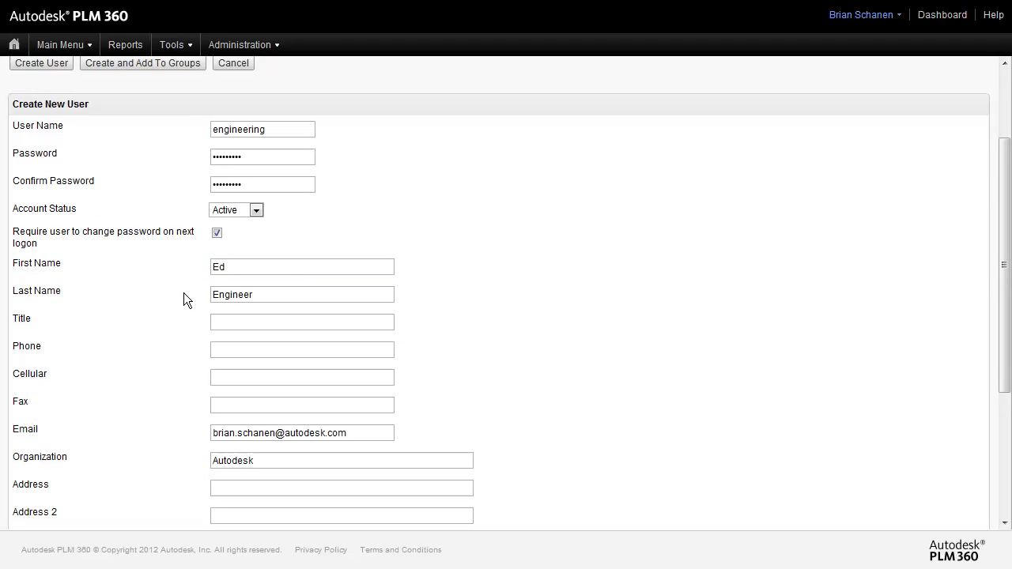
# Set the time zone to [GMT -5] Eastern Standard Time - US/Eastern and create the user, proceeding to group assignment.
pyautogui.scroll(-1, 183, 293)
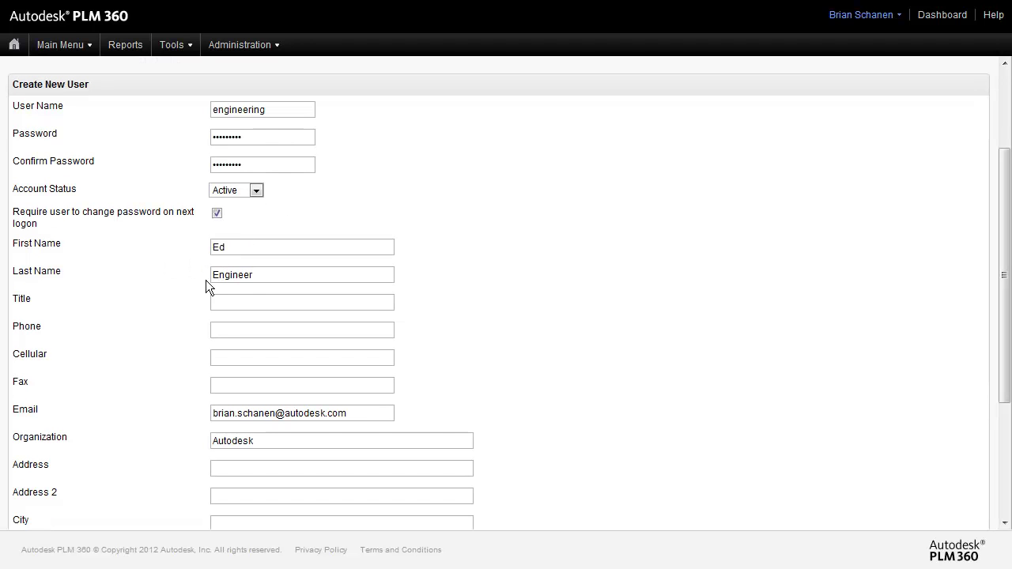
pyautogui.scroll(-3, 140, 401)
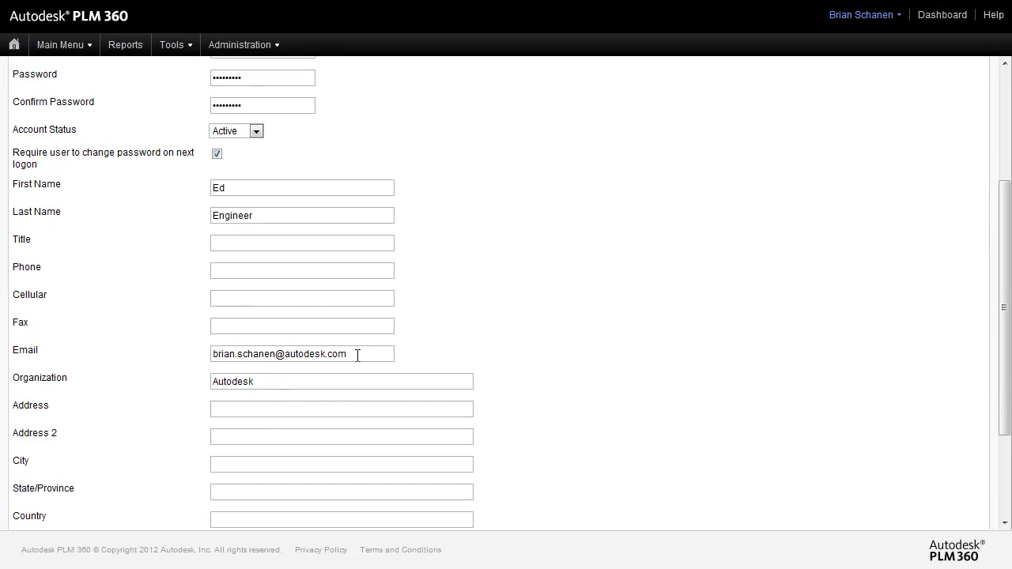
pyautogui.scroll(-5, 178, 387)
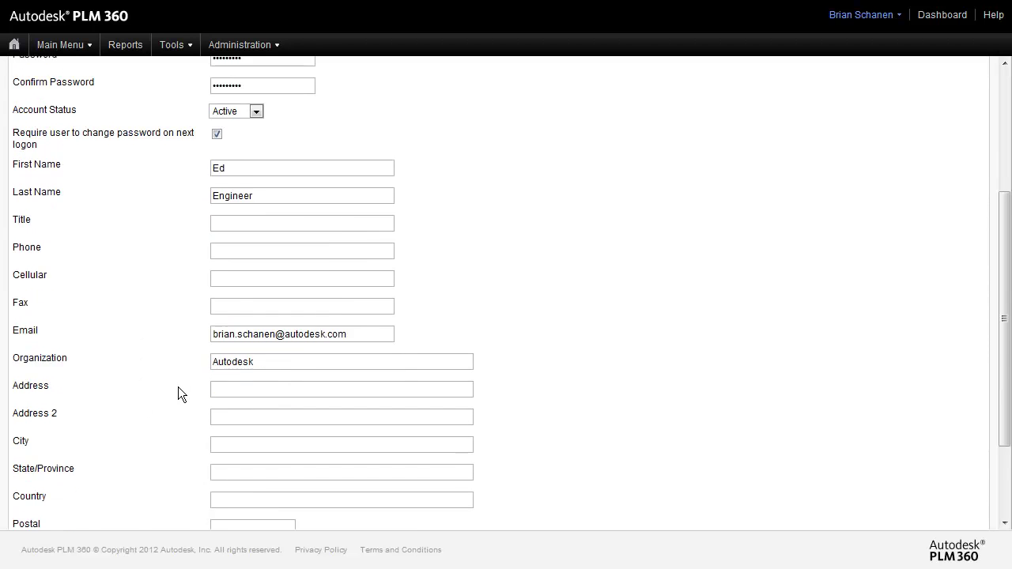
pyautogui.scroll(-1, 178, 385)
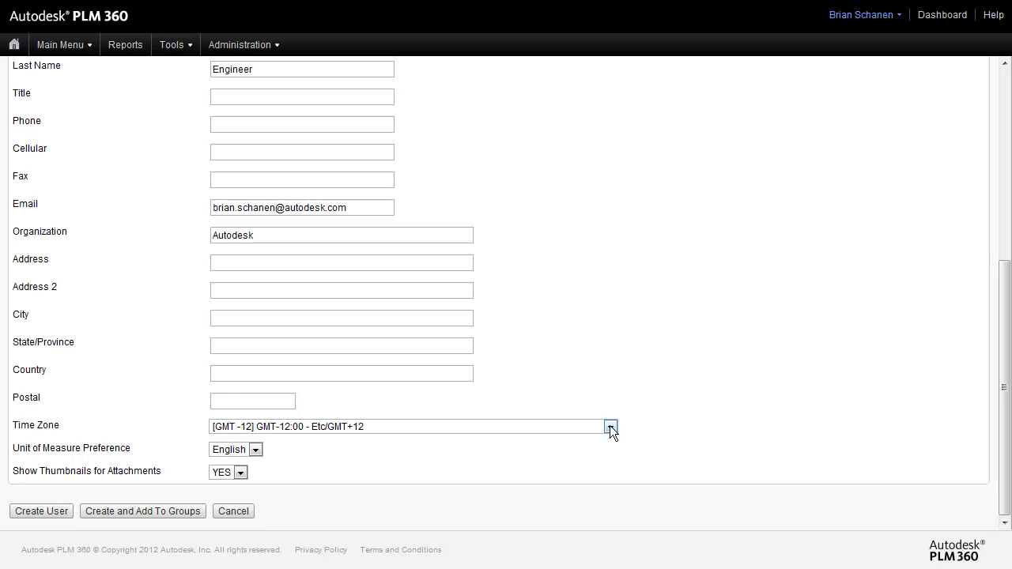
pyautogui.click(422, 453)
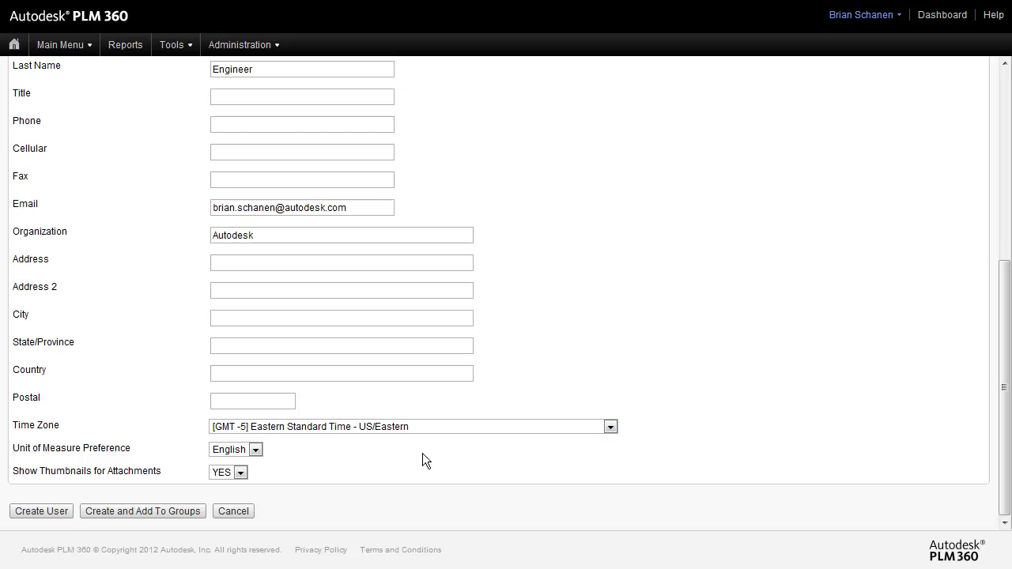
pyautogui.click(146, 512)
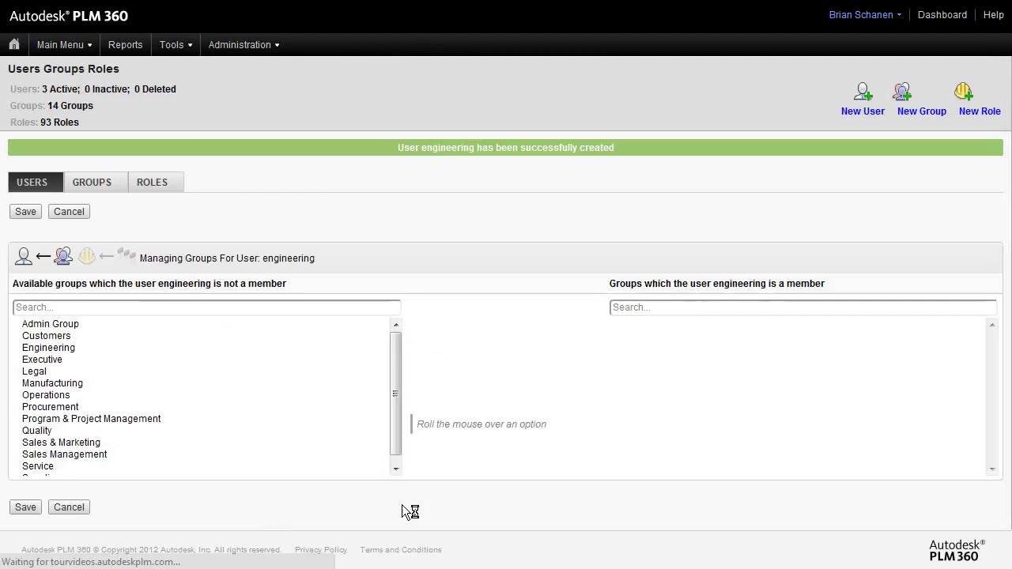